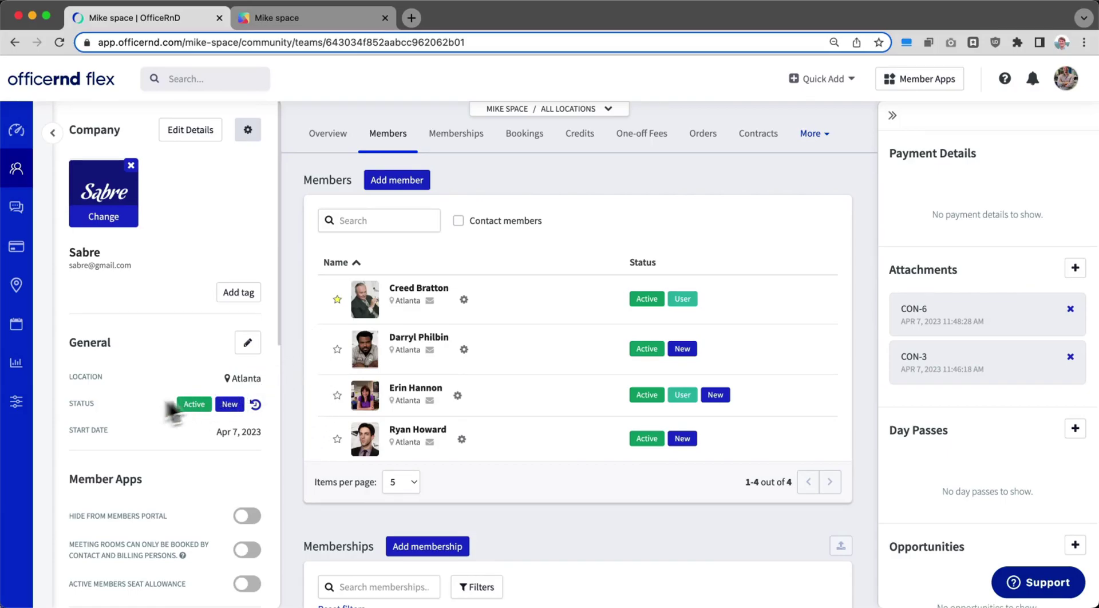
Step: Review the Community tab under Settings > Platform, then go to the 'Mike space' member portal
click(13, 404)
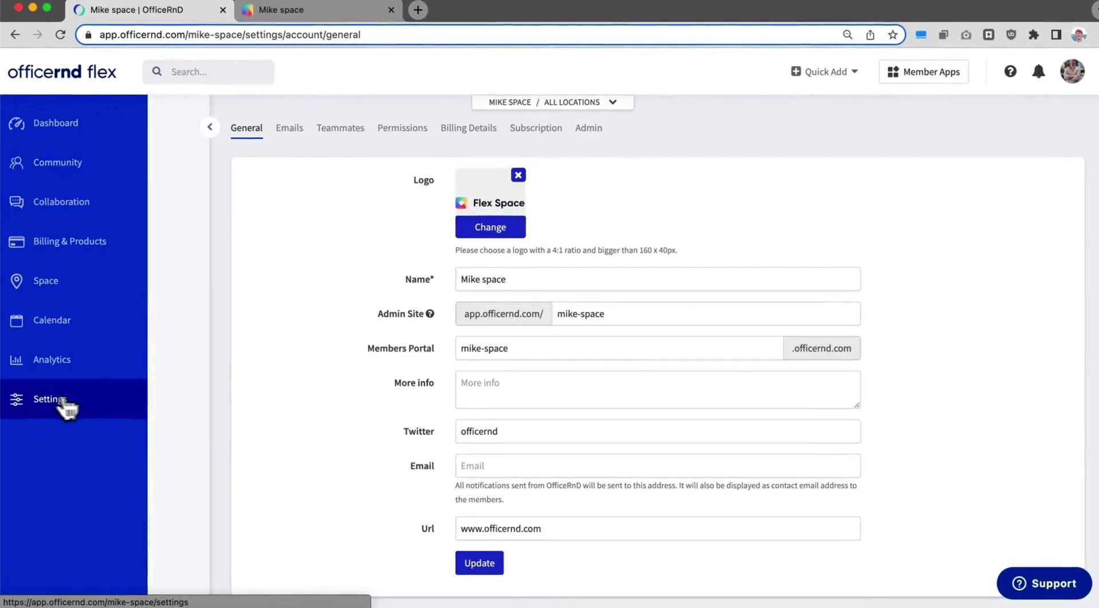
click(140, 440)
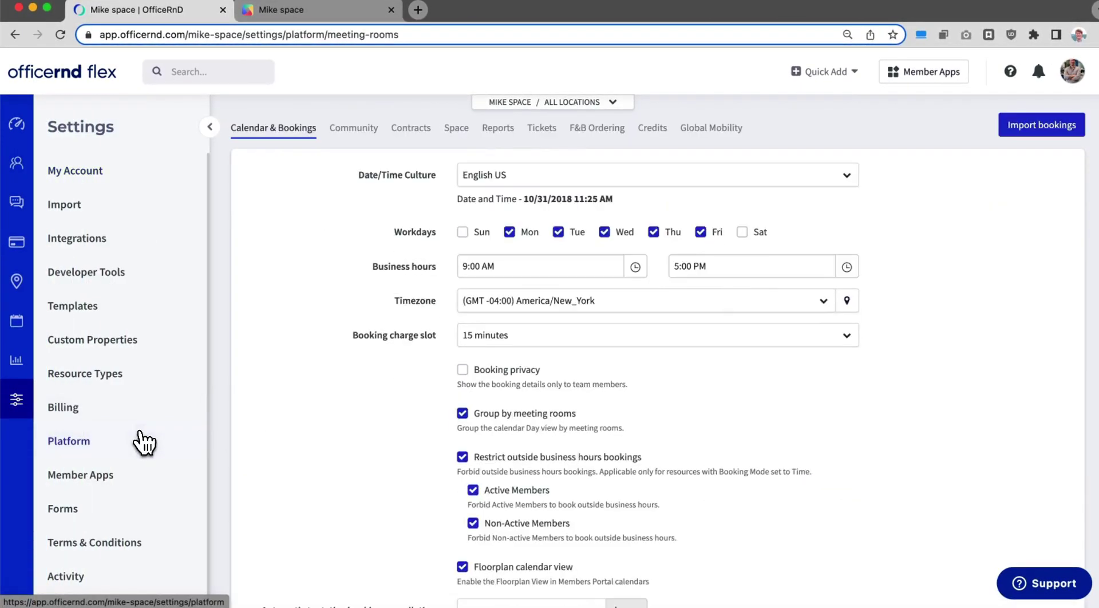
click(365, 140)
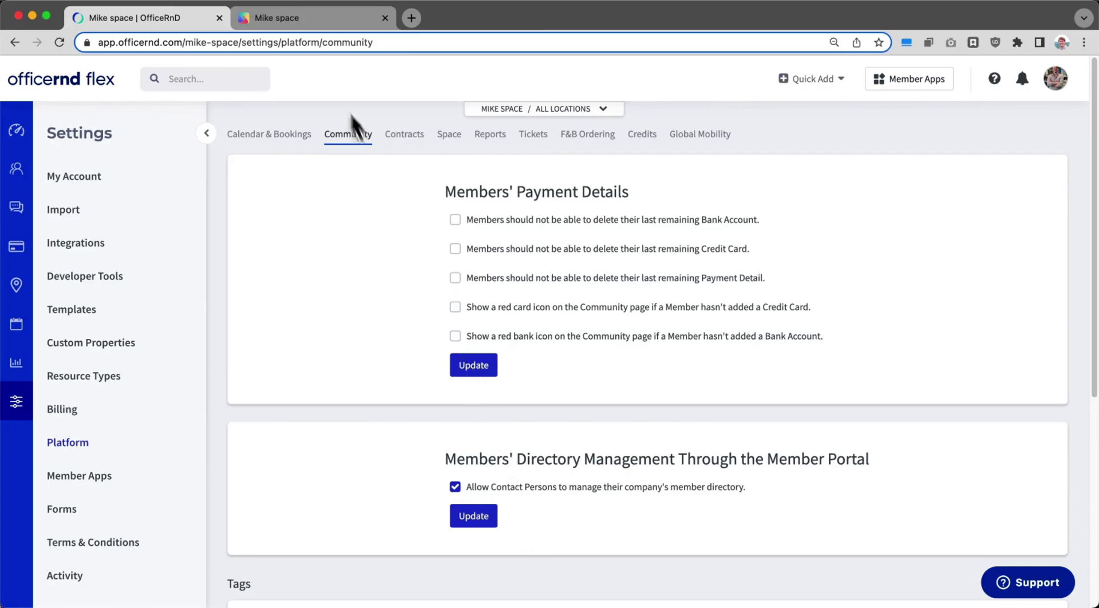
click(317, 26)
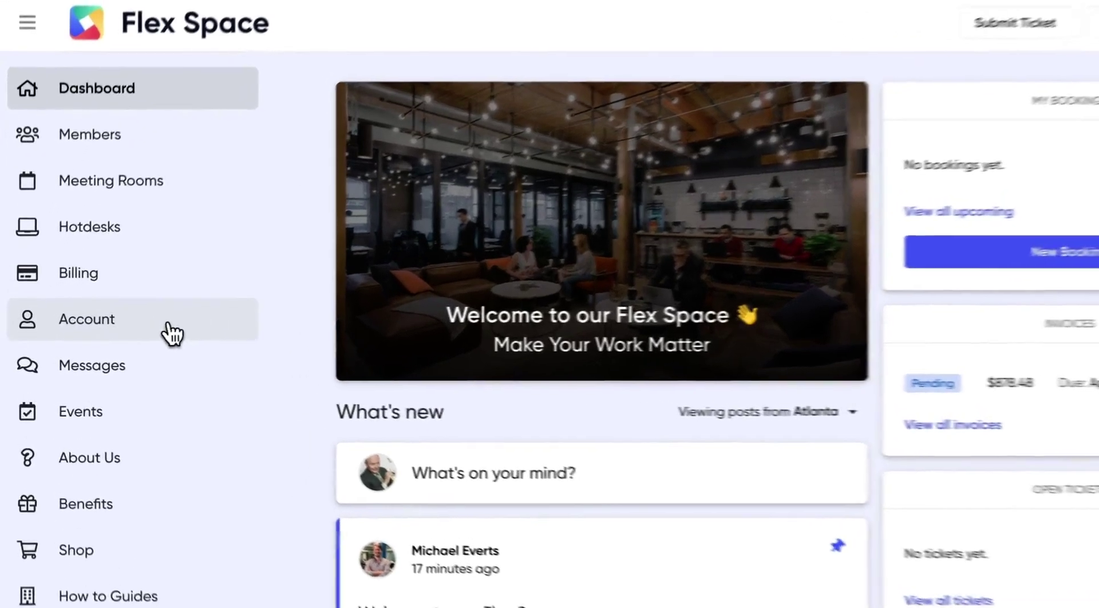
Step: Show the Team Members list under Account in the member portal
click(138, 332)
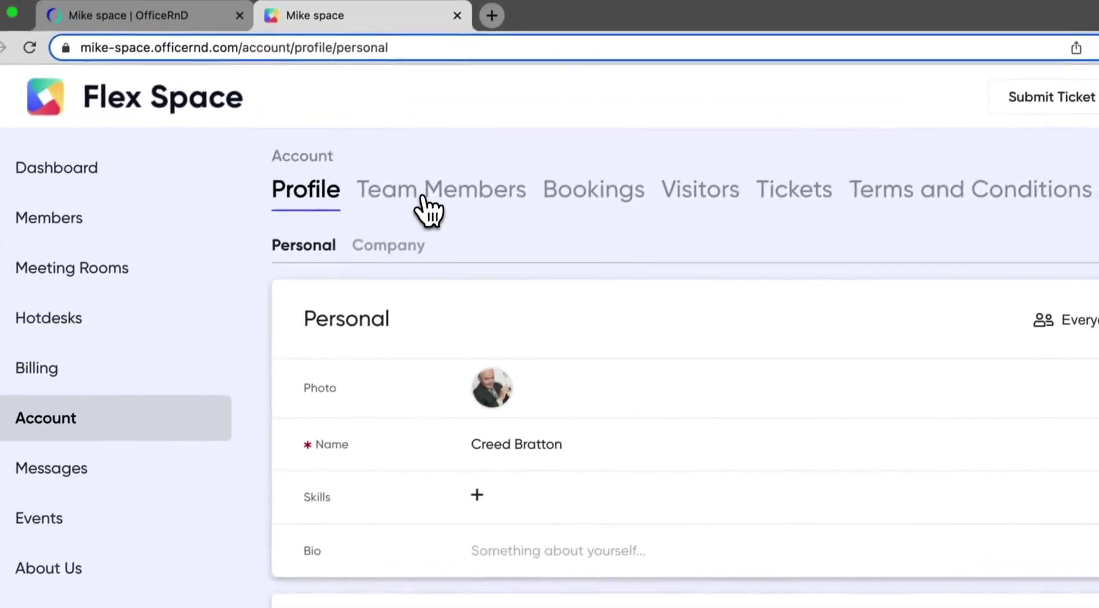
click(475, 90)
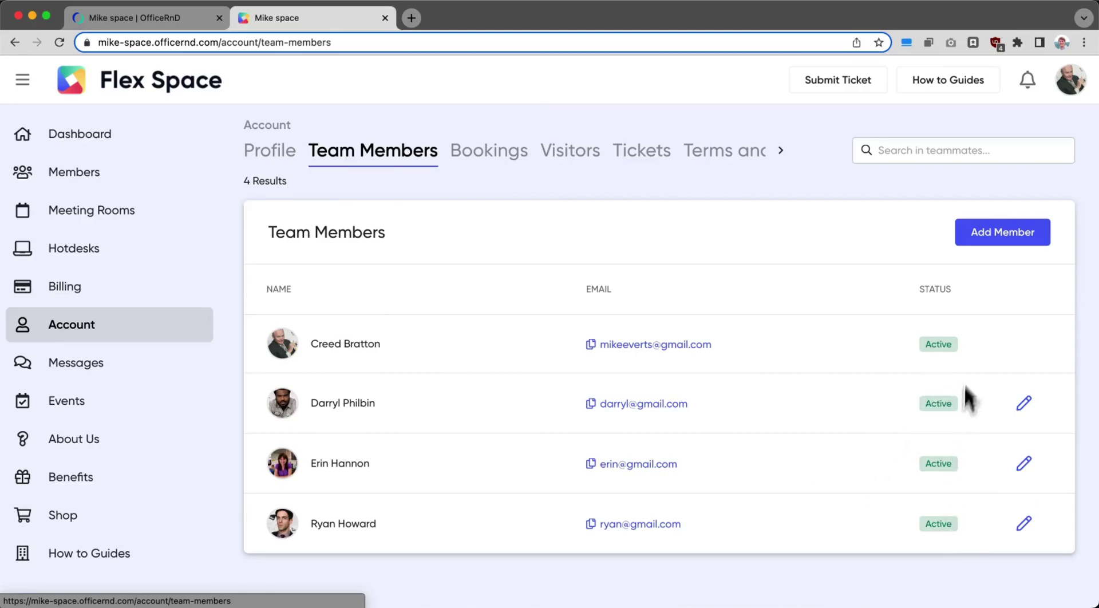
Step: Add a new Active team member, entering their full name and e-mail address
click(987, 246)
click(492, 226)
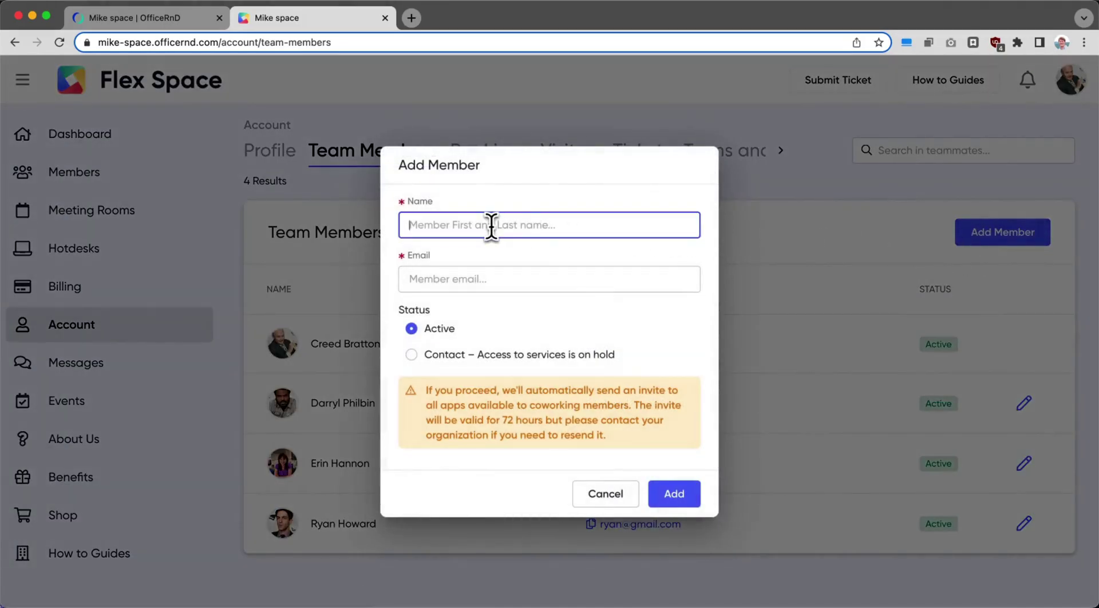
text(Jan Levinson)
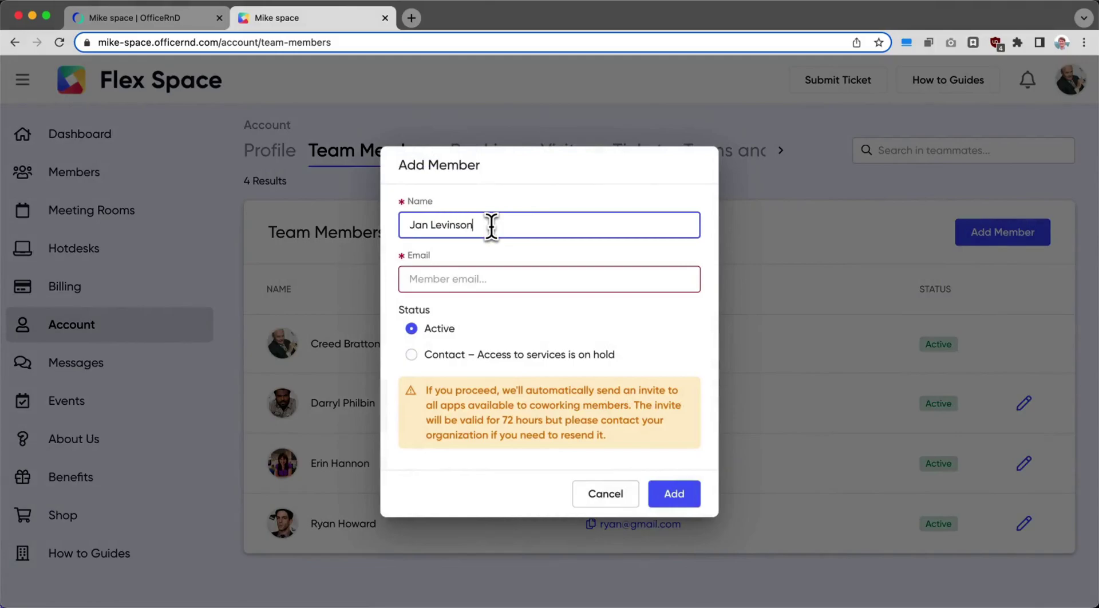
key(Tab)
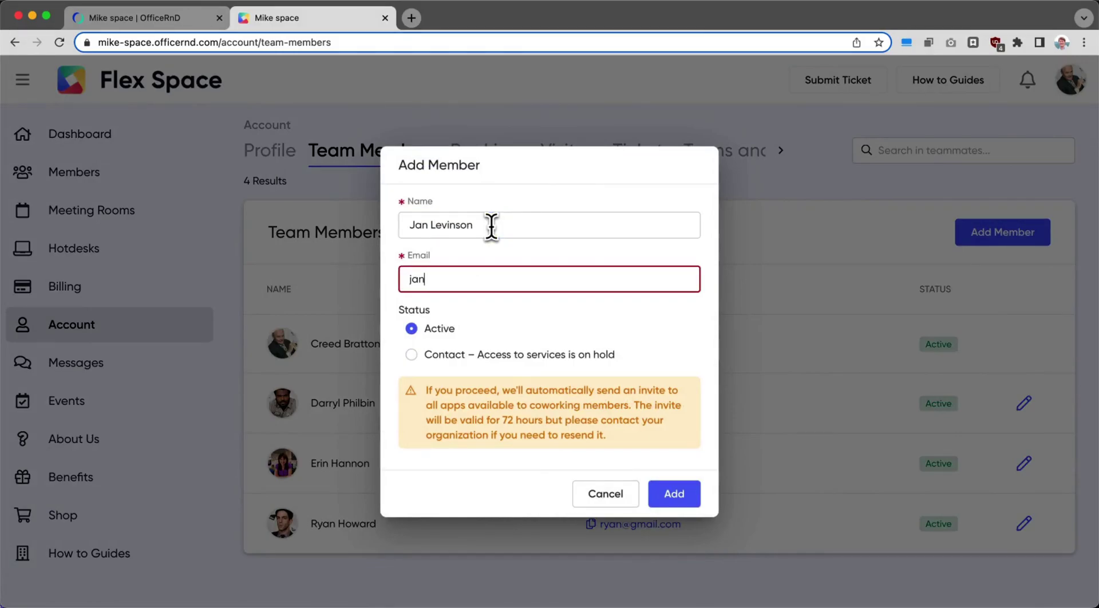
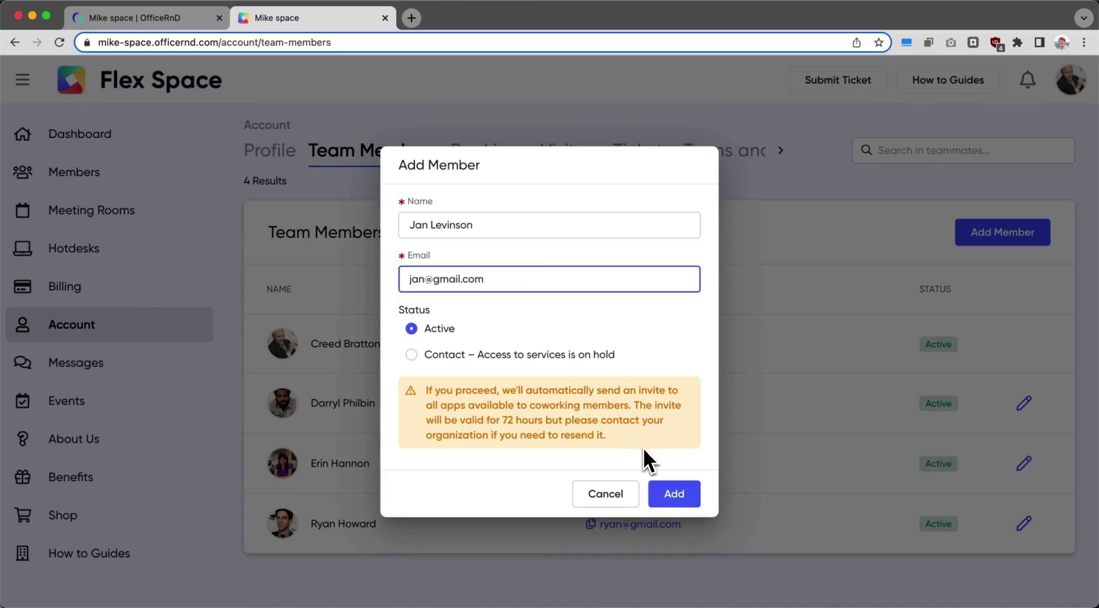
click(674, 493)
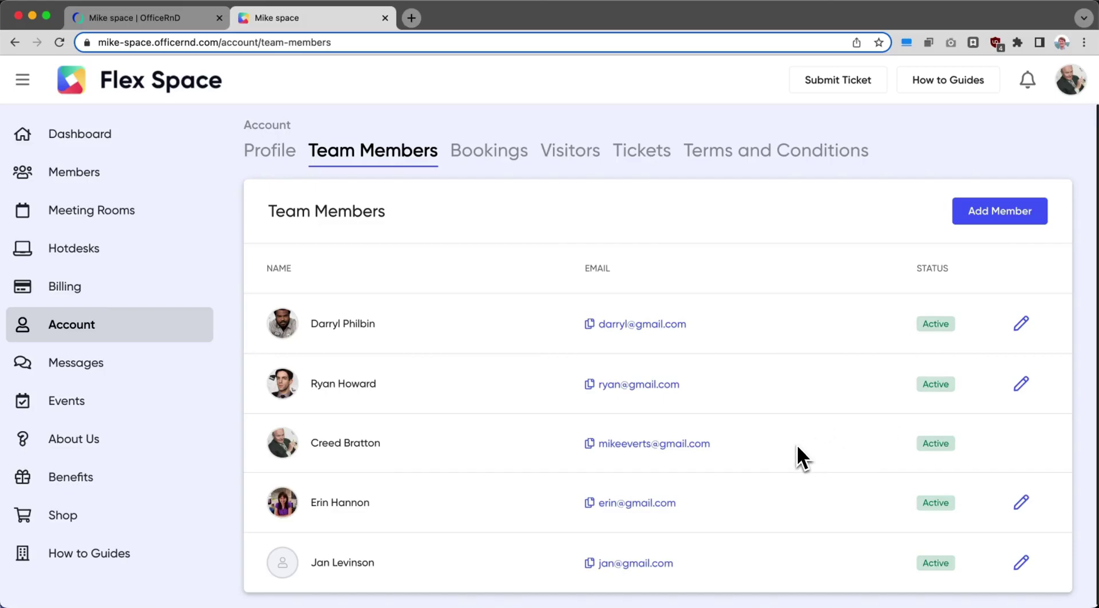
Step: Change the team member's status to 'Former – No longer an employee' and save it
click(1021, 502)
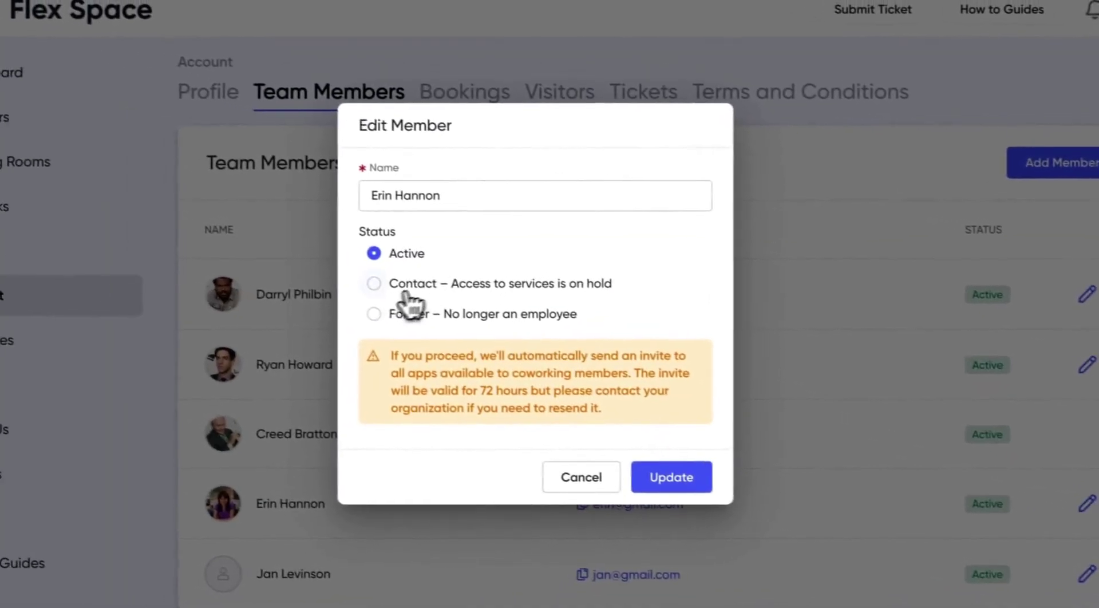
click(382, 315)
click(687, 429)
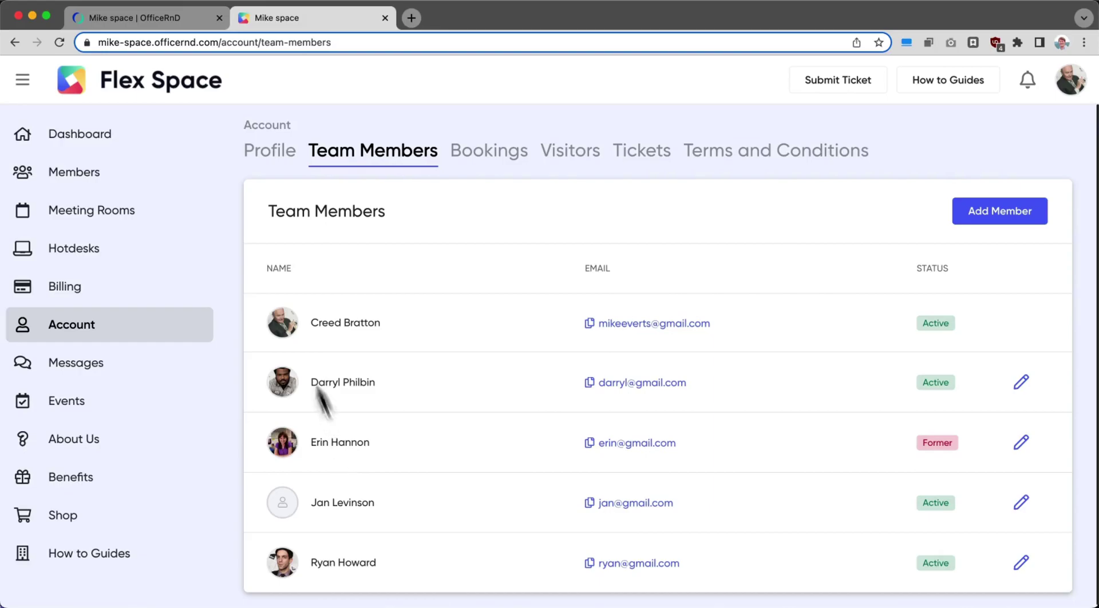
Step: Back in the admin workspace, open Sabre from the Community companies list and scroll its details
click(130, 23)
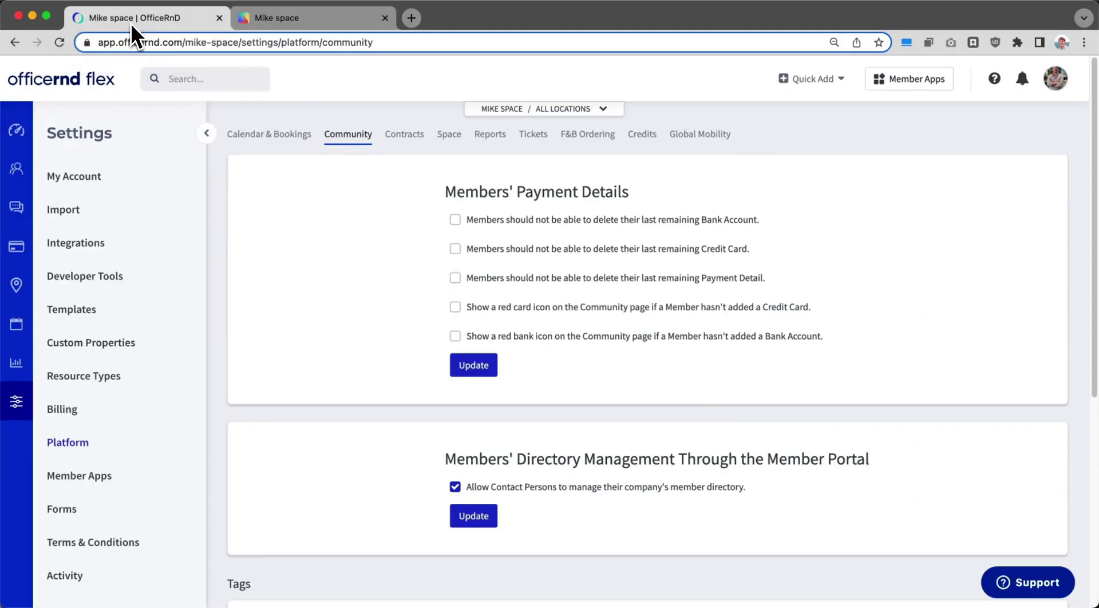
click(18, 170)
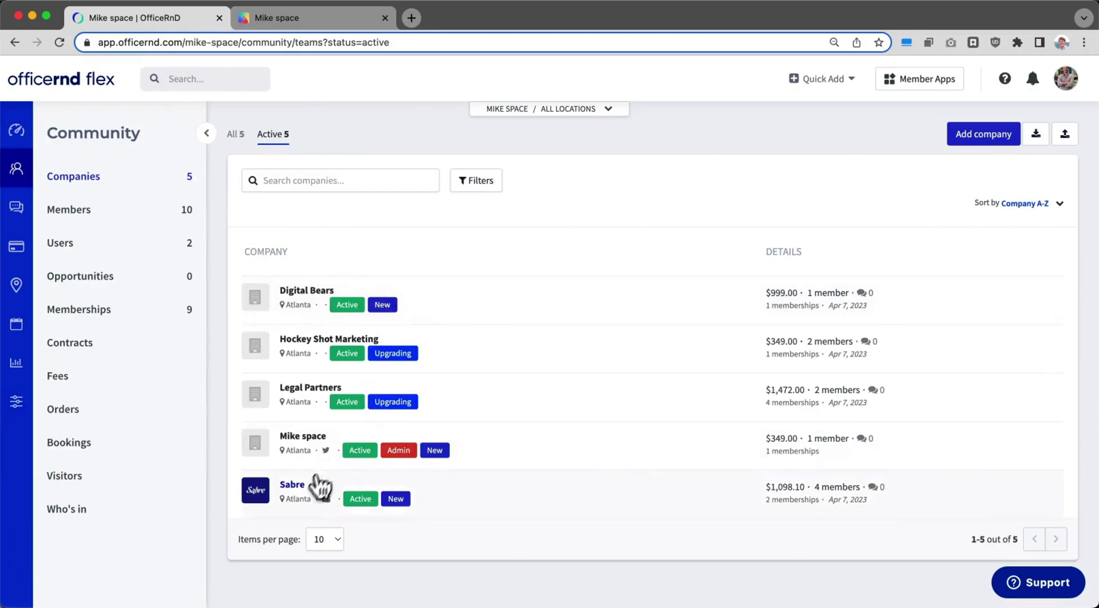
click(294, 484)
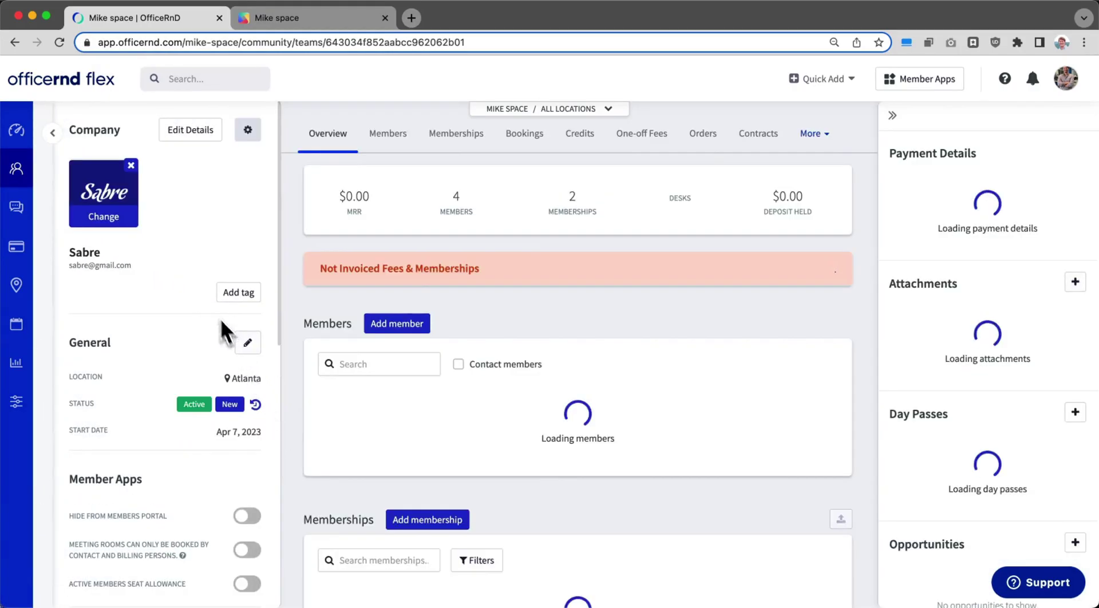
scroll(160, 352, down, 2)
scroll(158, 356, down, 1)
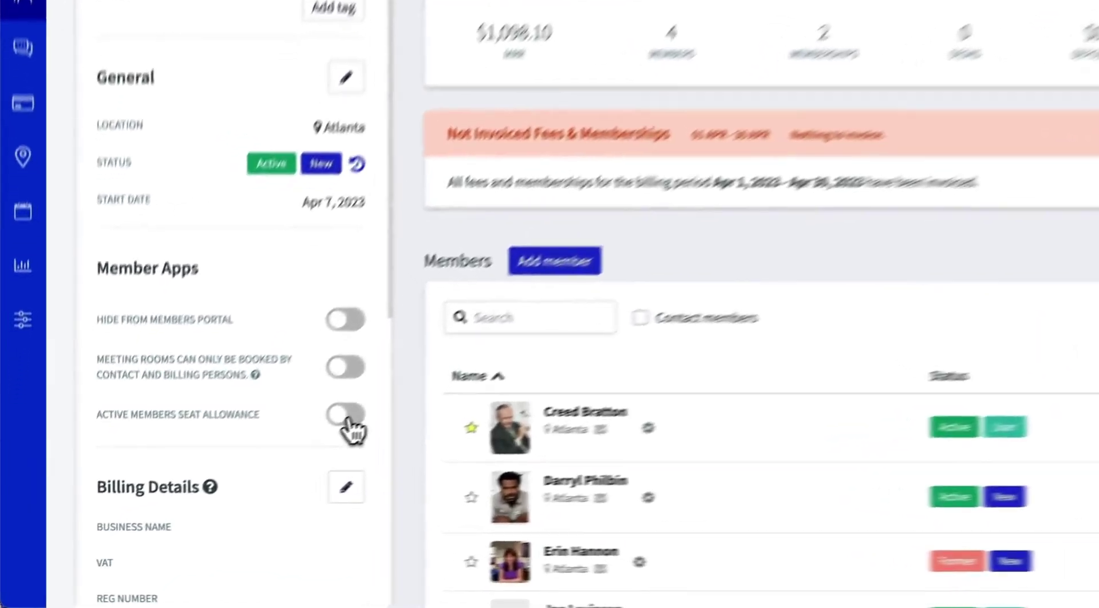
Step: Enable Sabre's Active Members Seat Allowance and set its current limit to 5 seats
click(248, 470)
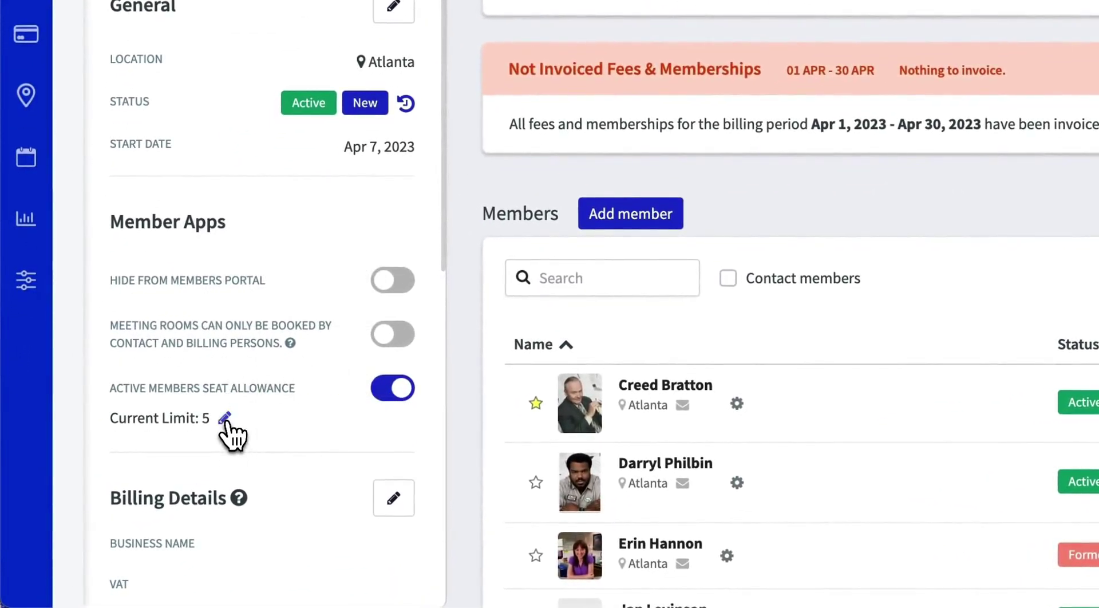
click(229, 419)
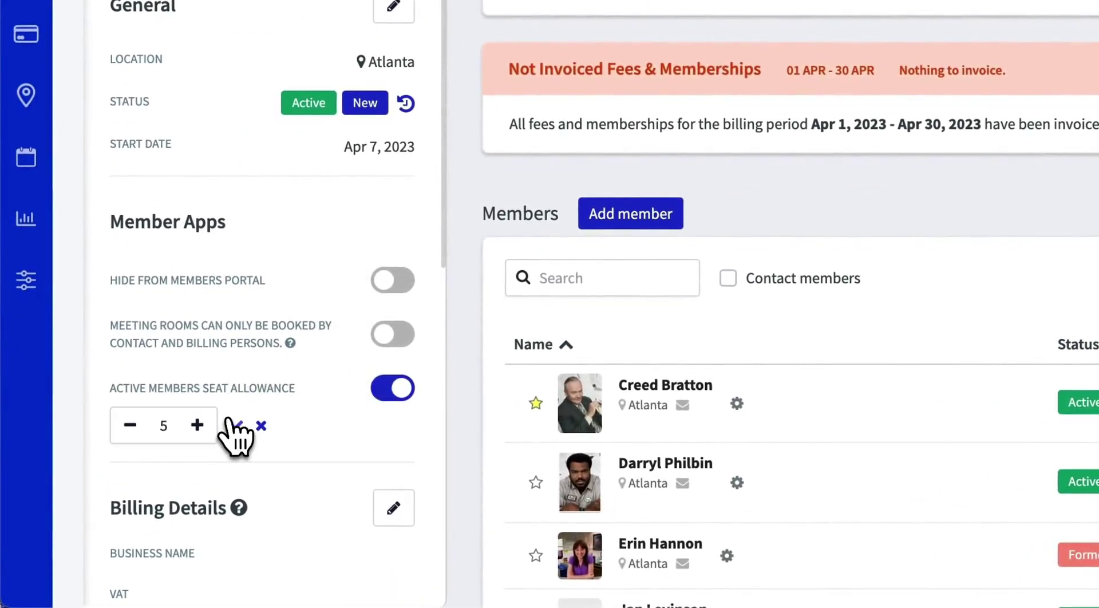
click(197, 425)
click(140, 433)
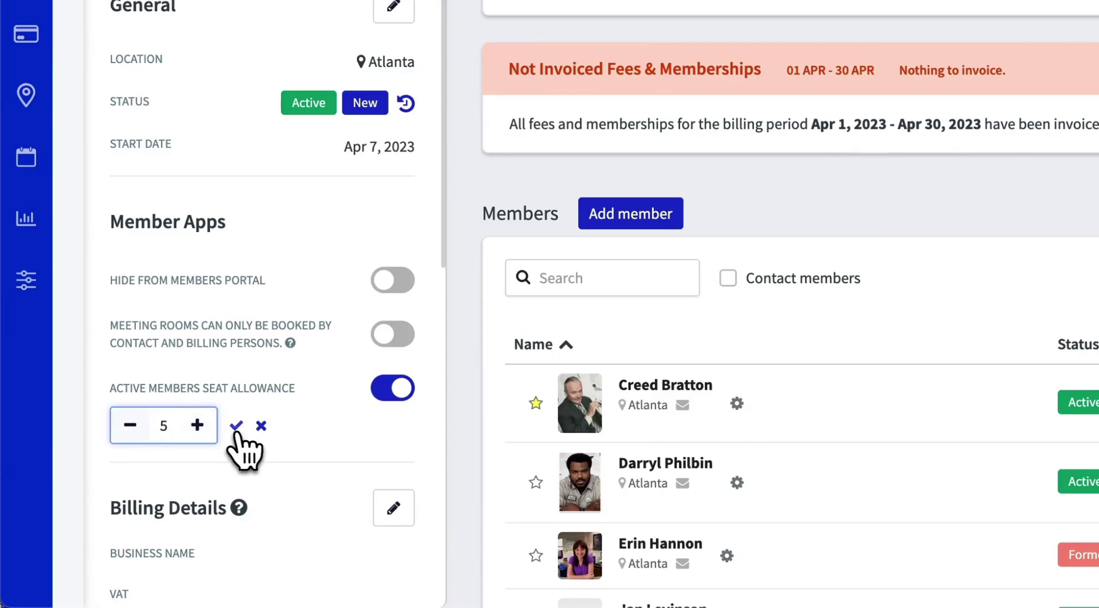
click(236, 426)
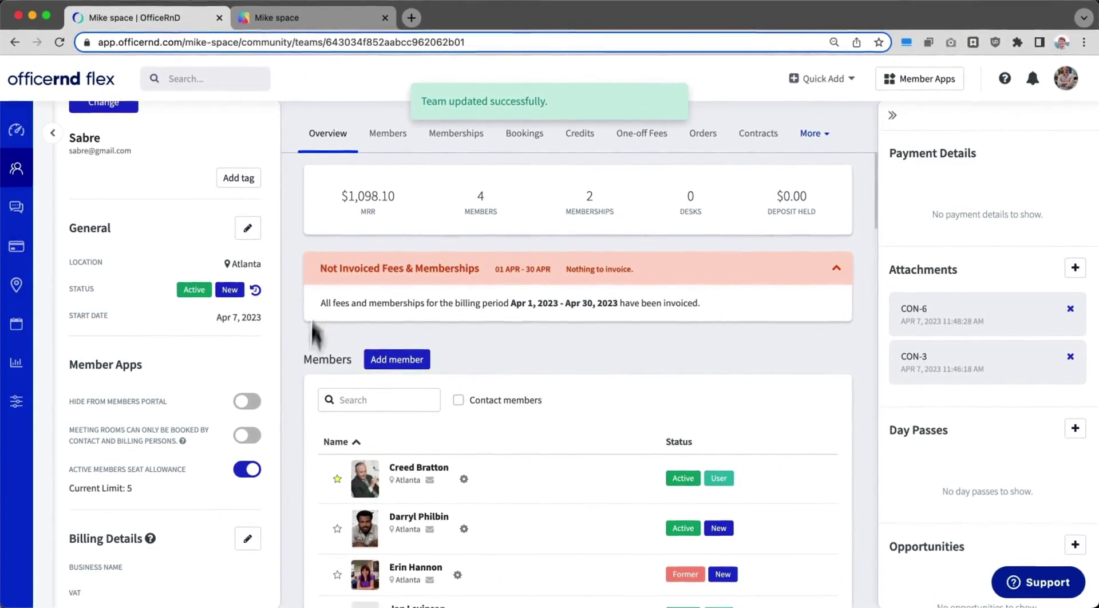
Step: Reload the portal's team list so it shows '4 of 5 ACTIVE member seats used'
click(302, 23)
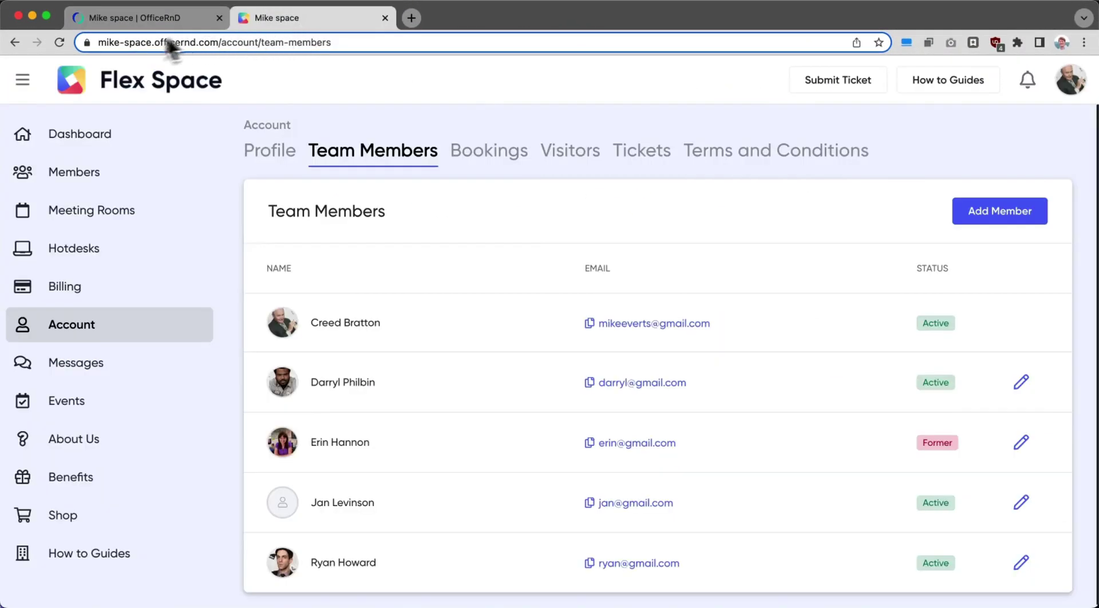
click(60, 43)
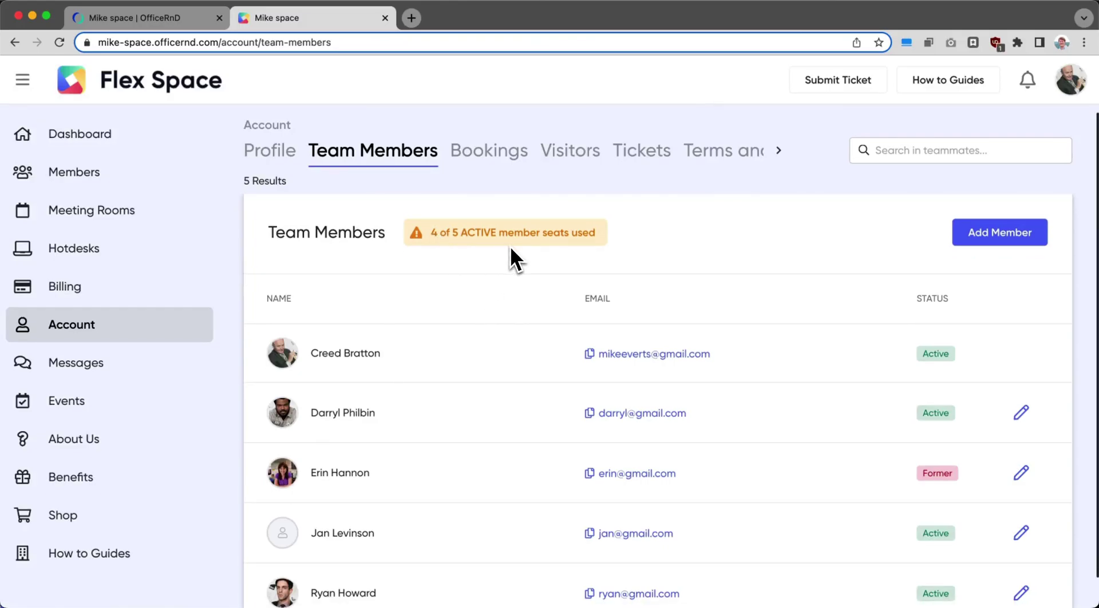
scroll(922, 409, down, 1)
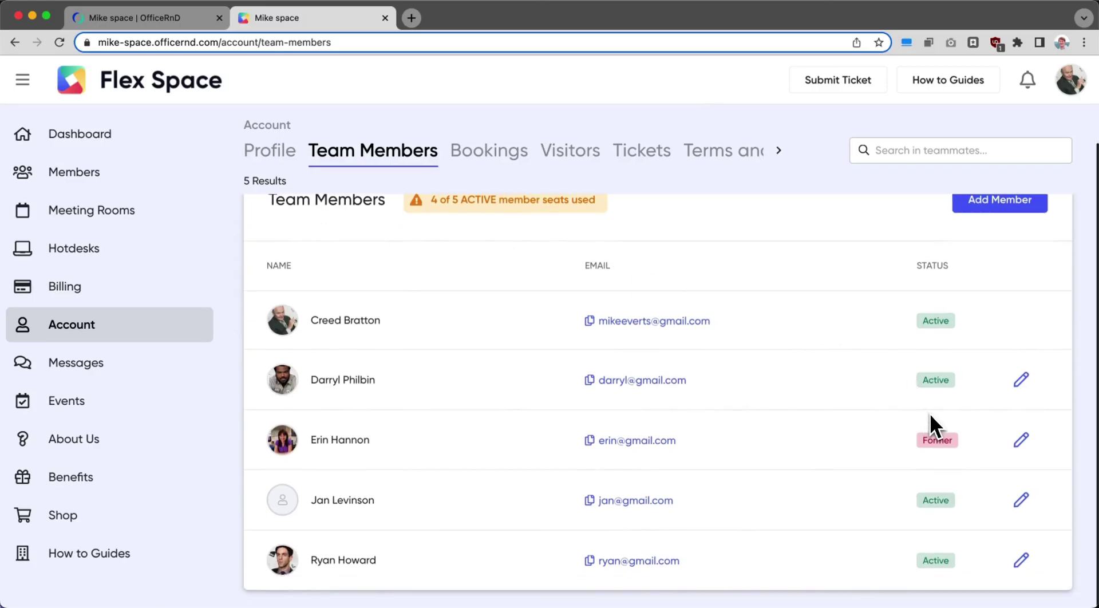
scroll(859, 389, up, 1)
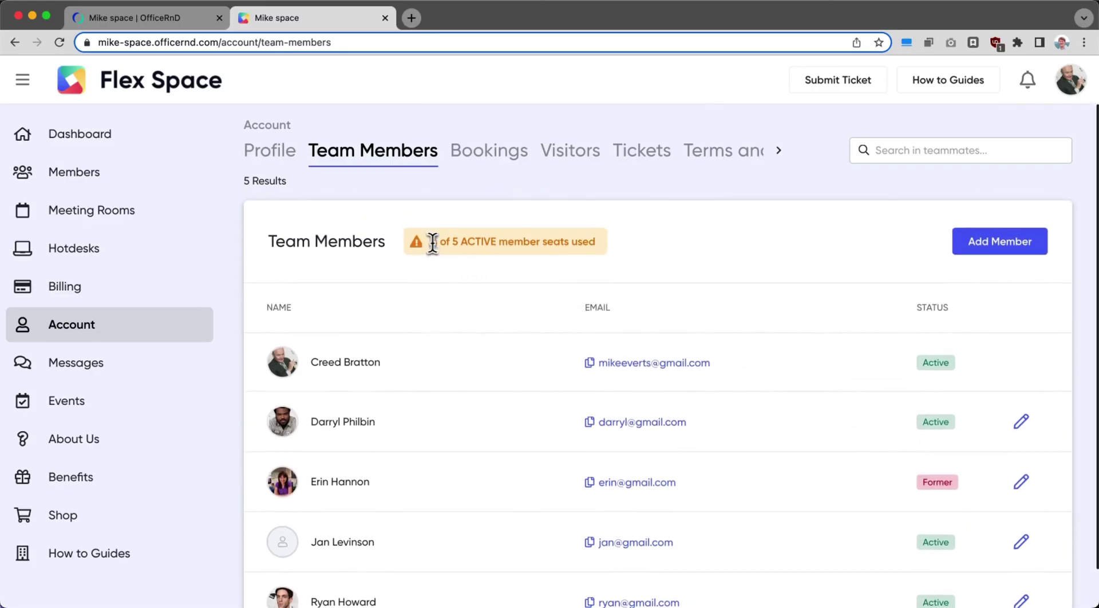
drag(432, 242, 453, 242)
click(453, 242)
scroll(395, 303, down, 2)
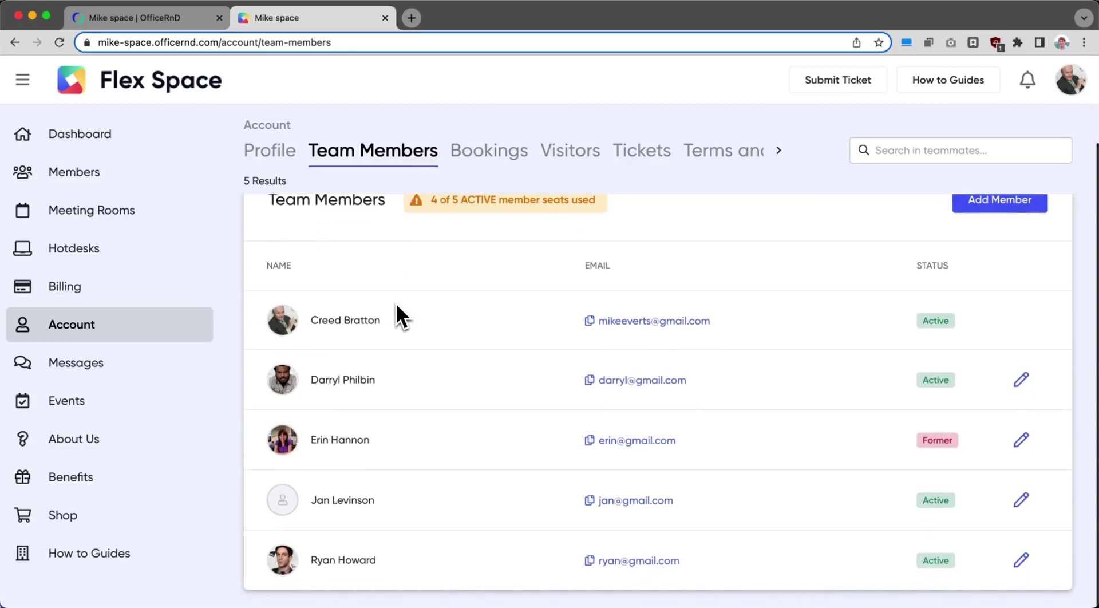
scroll(479, 369, up, 2)
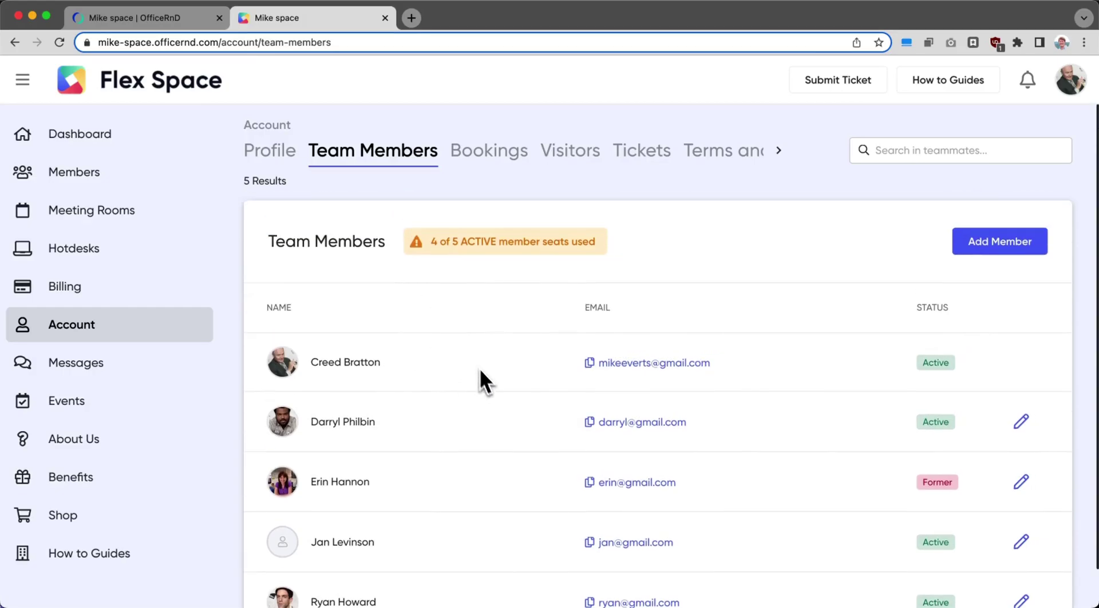